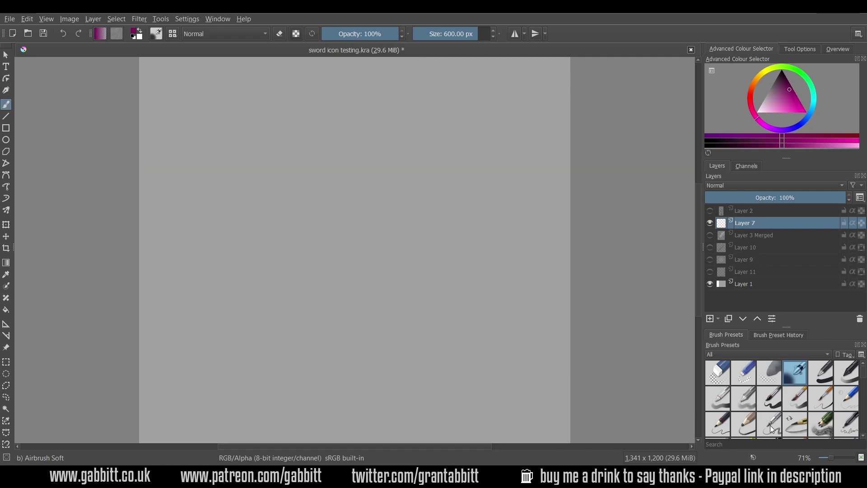
- With the 40 px Basic-5 Size brush, clear a red test scribble from Layer 7 and paint a vertical bar, red above blue
{"action": "left_click", "coordinate": [776, 332]}
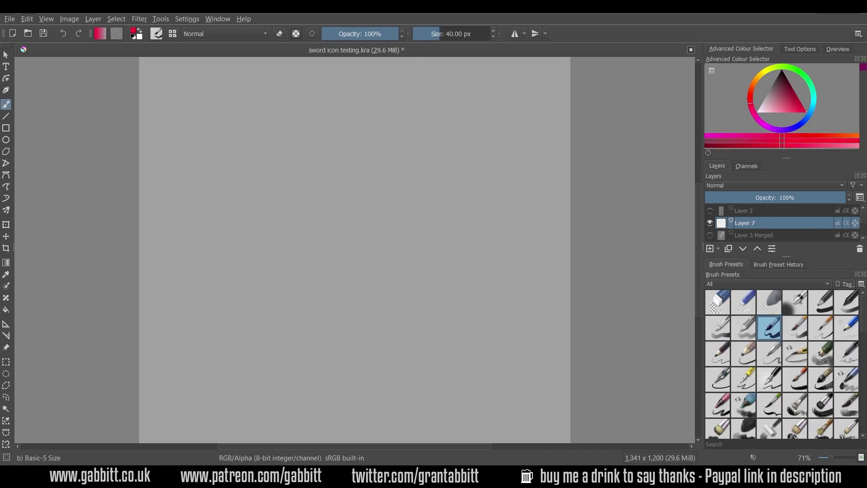
{"action": "mouse_move", "coordinate": [448, 188]}
{"action": "left_mouse_down"}
{"action": "mouse_move", "coordinate": [443, 221]}
{"action": "mouse_move", "coordinate": [483, 262]}
{"action": "mouse_move", "coordinate": [471, 272]}
{"action": "mouse_move", "coordinate": [506, 271]}
{"action": "mouse_move", "coordinate": [505, 298]}
{"action": "left_mouse_up"}
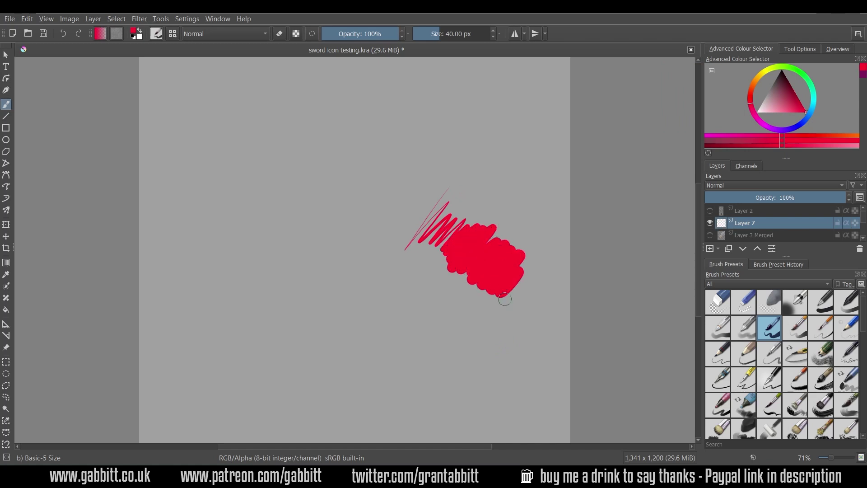
{"action": "key", "text": "Delete"}
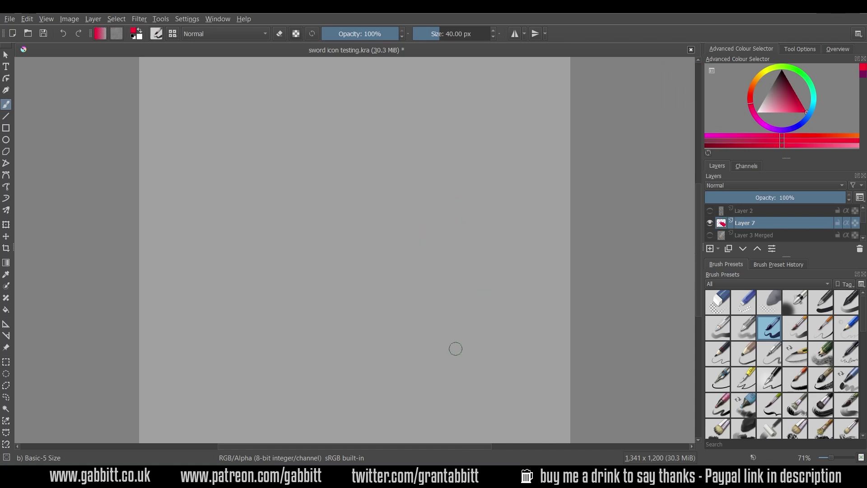
{"action": "mouse_move", "coordinate": [483, 130]}
{"action": "left_mouse_down"}
{"action": "mouse_move", "coordinate": [483, 181]}
{"action": "mouse_move", "coordinate": [481, 134]}
{"action": "mouse_move", "coordinate": [500, 130]}
{"action": "mouse_move", "coordinate": [501, 182]}
{"action": "mouse_move", "coordinate": [486, 181]}
{"action": "mouse_move", "coordinate": [484, 139]}
{"action": "mouse_move", "coordinate": [492, 137]}
{"action": "mouse_move", "coordinate": [493, 172]}
{"action": "mouse_move", "coordinate": [482, 223]}
{"action": "mouse_move", "coordinate": [488, 246]}
{"action": "mouse_move", "coordinate": [501, 217]}
{"action": "mouse_move", "coordinate": [501, 186]}
{"action": "mouse_move", "coordinate": [488, 185]}
{"action": "mouse_move", "coordinate": [493, 225]}
{"action": "left_mouse_up"}
{"action": "left_click", "coordinate": [801, 127]}
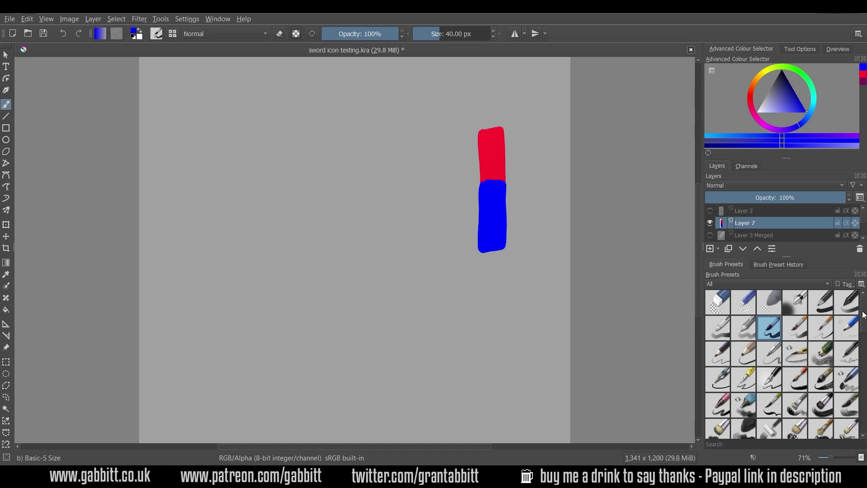
- Blend the red-blue boundary of the bar using the Blender Basic brush at 50 px, and reduce its opacity to 27%
{"action": "scroll", "coordinate": [864, 315], "scroll_direction": "down", "scroll_amount": 10}
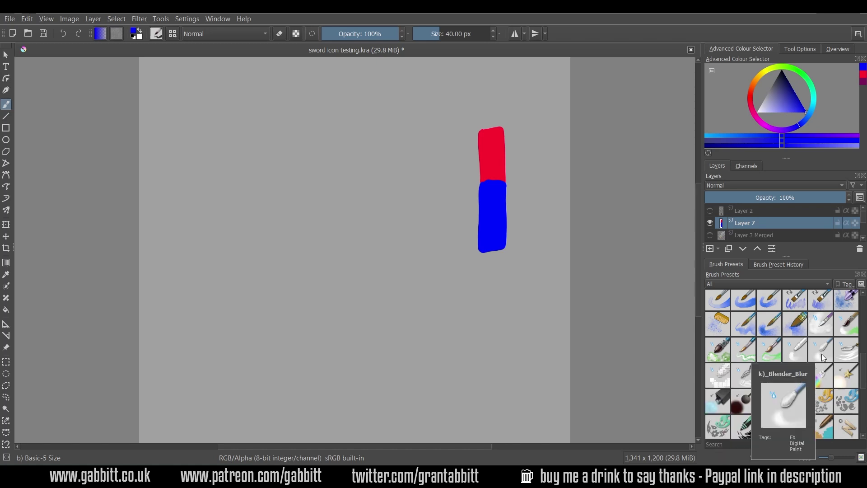
{"action": "left_click", "coordinate": [792, 347]}
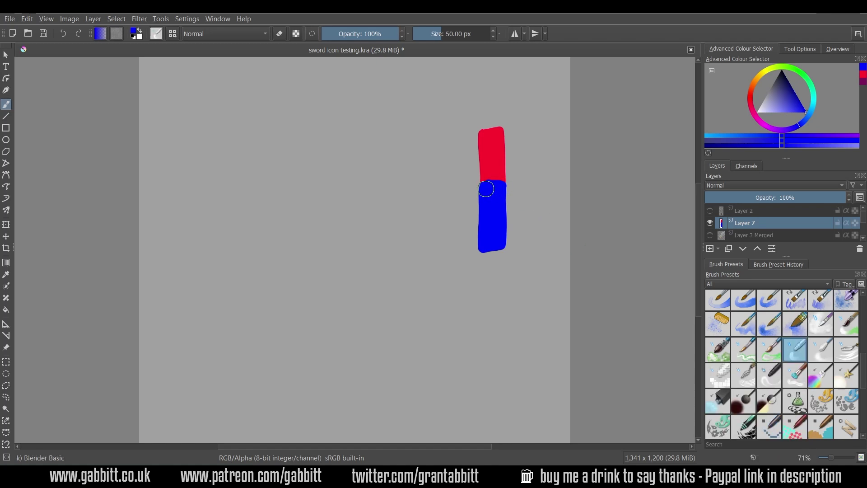
{"action": "mouse_move", "coordinate": [485, 189]}
{"action": "left_mouse_down"}
{"action": "mouse_move", "coordinate": [488, 151]}
{"action": "mouse_move", "coordinate": [497, 196]}
{"action": "mouse_move", "coordinate": [502, 148]}
{"action": "mouse_move", "coordinate": [484, 155]}
{"action": "mouse_move", "coordinate": [482, 174]}
{"action": "mouse_move", "coordinate": [496, 186]}
{"action": "mouse_move", "coordinate": [499, 227]}
{"action": "mouse_move", "coordinate": [491, 161]}
{"action": "mouse_move", "coordinate": [480, 198]}
{"action": "mouse_move", "coordinate": [490, 152]}
{"action": "mouse_move", "coordinate": [501, 172]}
{"action": "mouse_move", "coordinate": [489, 222]}
{"action": "mouse_move", "coordinate": [482, 169]}
{"action": "left_mouse_up"}
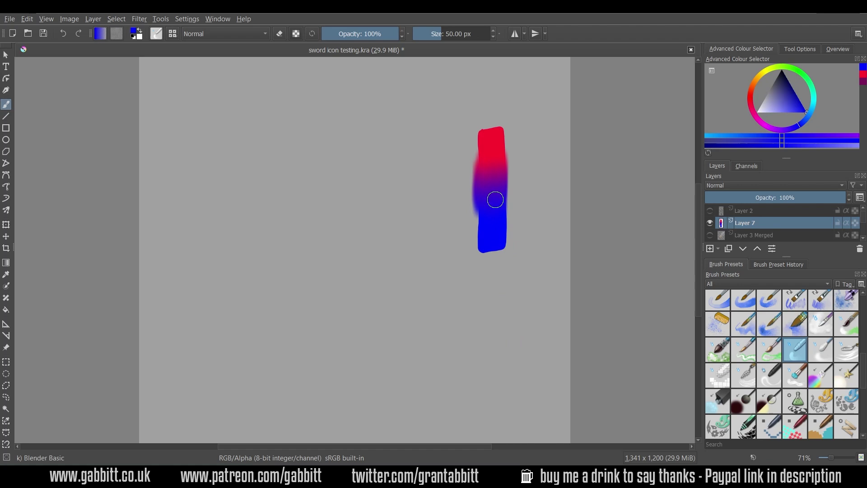
{"action": "mouse_move", "coordinate": [494, 185]}
{"action": "left_mouse_down"}
{"action": "mouse_move", "coordinate": [503, 116]}
{"action": "mouse_move", "coordinate": [488, 205]}
{"action": "mouse_move", "coordinate": [489, 126]}
{"action": "left_mouse_up"}
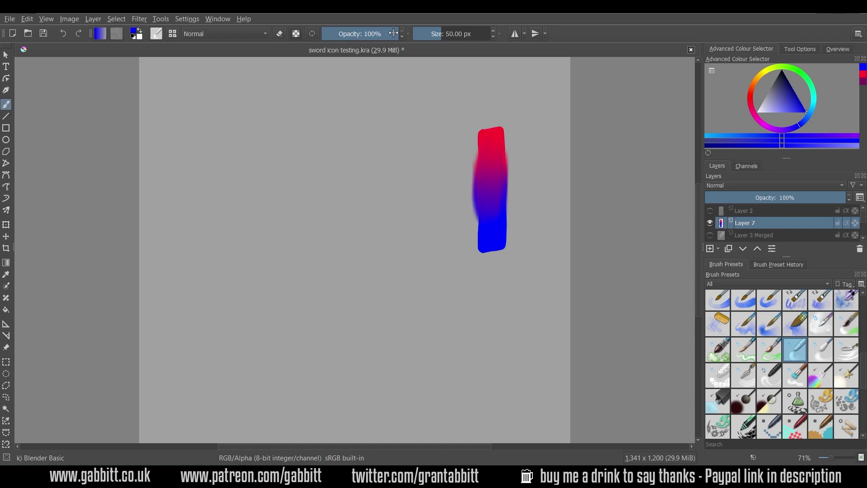
{"action": "left_click", "coordinate": [342, 33]}
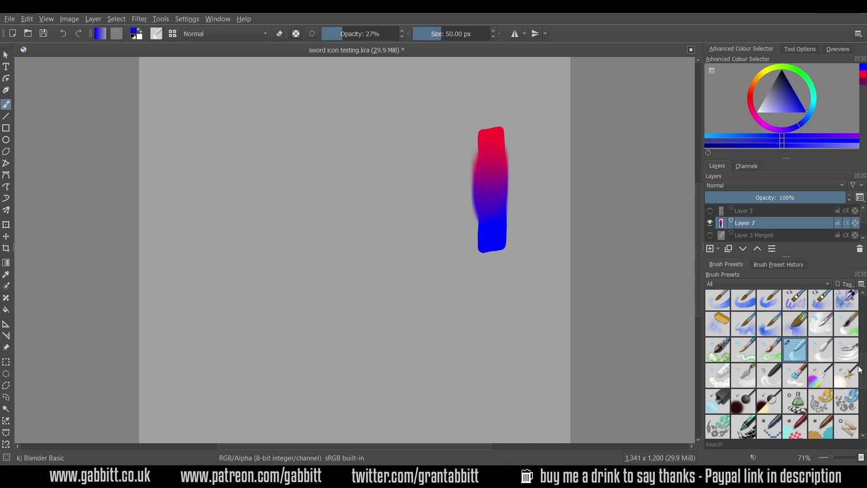
- Paint a second vertical bar, red above blue, beside the blended one using the Basic-5 Size brush at 40 px
{"action": "scroll", "coordinate": [865, 373], "scroll_direction": "up", "scroll_amount": 10}
{"action": "left_click", "coordinate": [769, 326]}
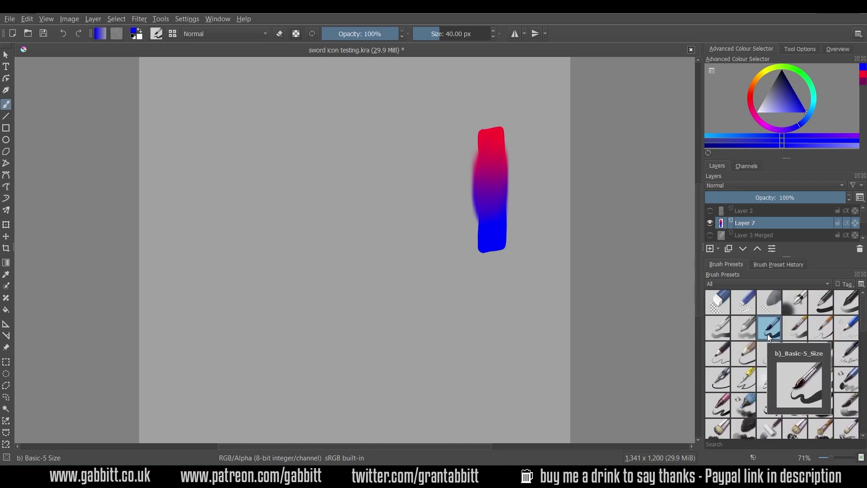
{"action": "mouse_move", "coordinate": [388, 135]}
{"action": "left_mouse_down"}
{"action": "mouse_move", "coordinate": [410, 137]}
{"action": "mouse_move", "coordinate": [385, 230]}
{"action": "mouse_move", "coordinate": [393, 185]}
{"action": "mouse_move", "coordinate": [402, 213]}
{"action": "left_mouse_up"}
{"action": "left_click", "coordinate": [799, 128]}
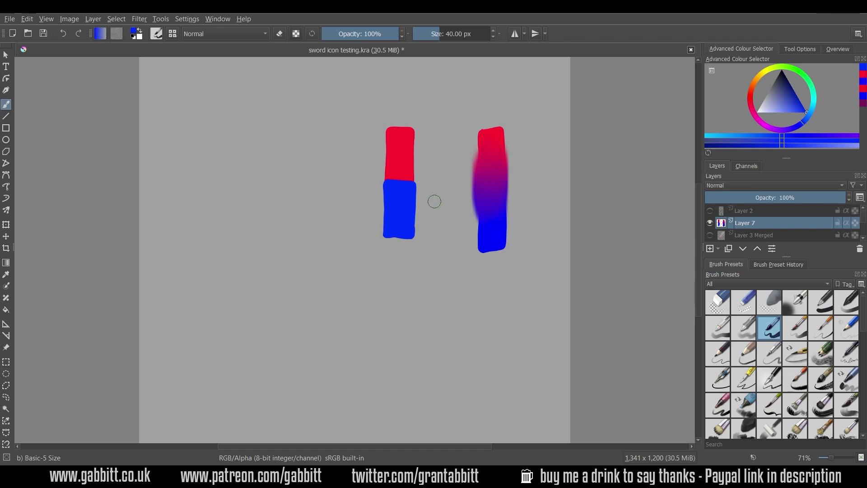
- Reduce the Basic-5 Size brush opacity to 22% and paint sampled blue over the second bar's red-blue border
{"action": "left_click", "coordinate": [400, 176], "text": "ctrl"}
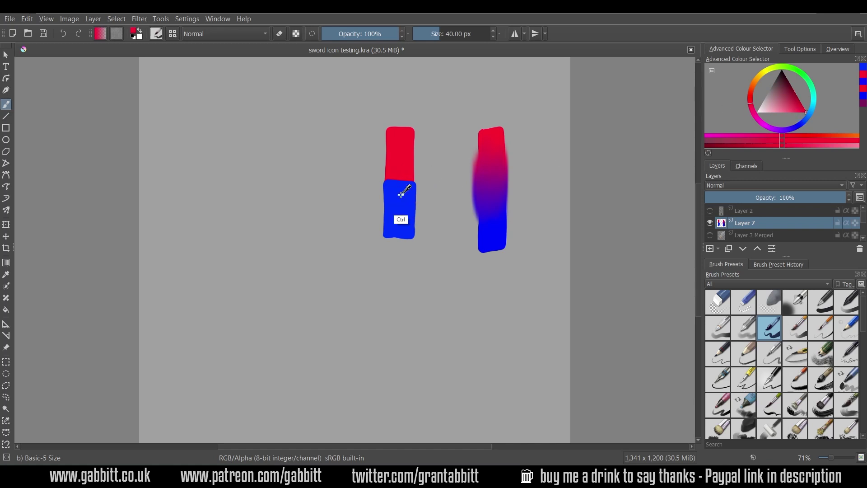
{"action": "left_click_drag", "start_coordinate": [398, 197], "coordinate": [409, 182], "text": "ctrl"}
{"action": "left_click_drag", "start_coordinate": [397, 34], "coordinate": [339, 36]}
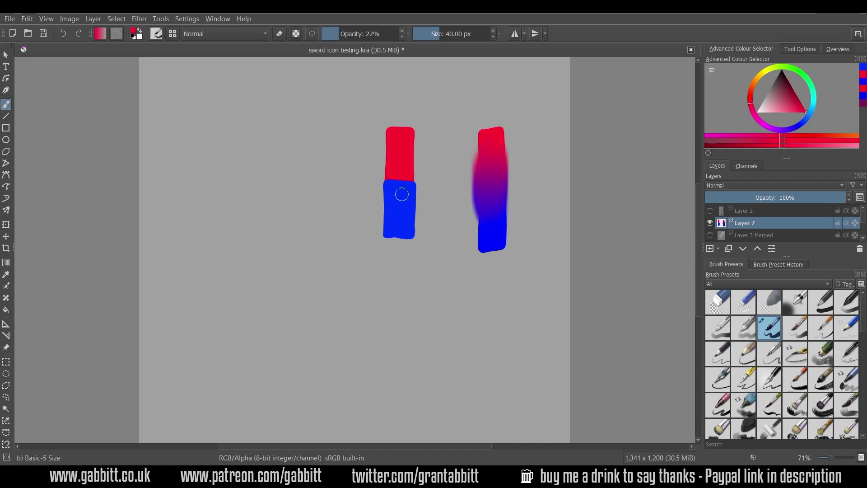
{"action": "left_click", "coordinate": [408, 214], "text": "ctrl"}
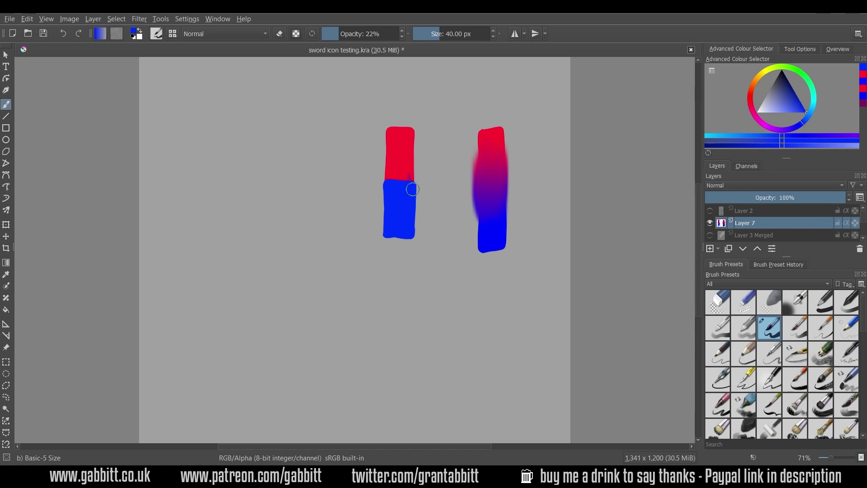
{"action": "left_click_drag", "start_coordinate": [394, 195], "coordinate": [392, 189]}
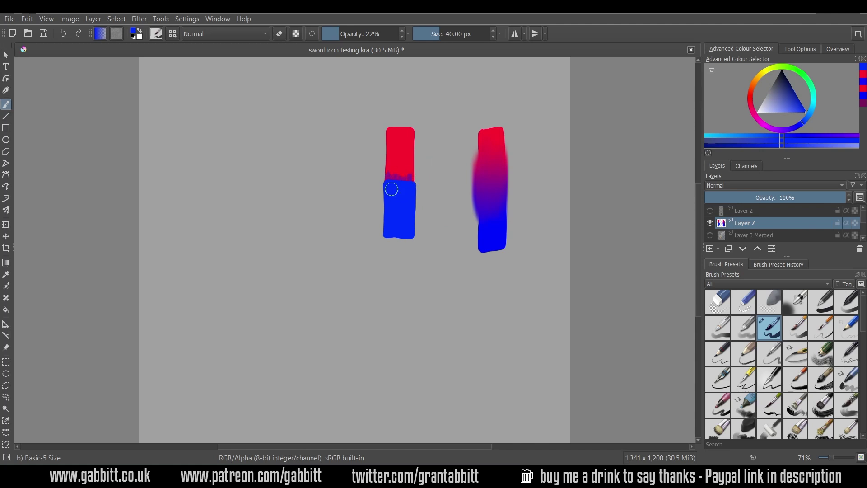
- Sample the mixed purples along the second bar's border and paint them upward into the red area
{"action": "left_click", "coordinate": [412, 178], "text": "ctrl"}
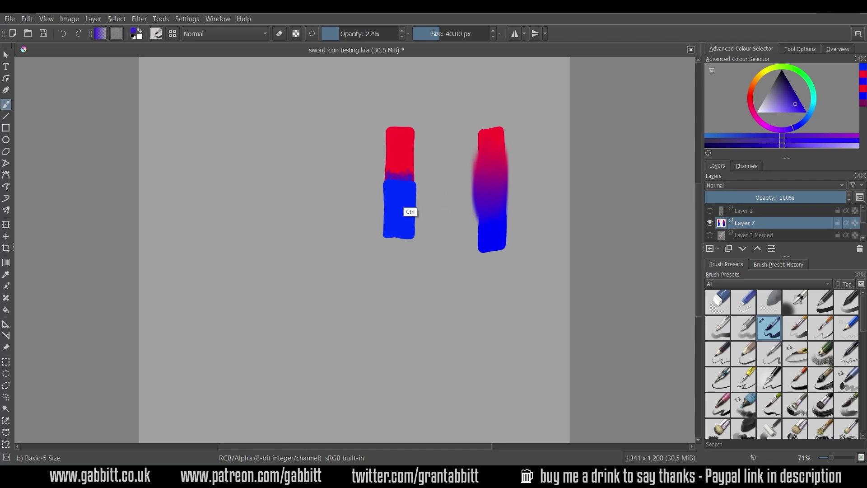
{"action": "mouse_move", "coordinate": [410, 188]}
{"action": "left_mouse_down", "text": "ctrl"}
{"action": "mouse_move", "coordinate": [412, 175]}
{"action": "mouse_move", "coordinate": [391, 168]}
{"action": "mouse_move", "coordinate": [412, 169]}
{"action": "left_mouse_up", "text": "ctrl"}
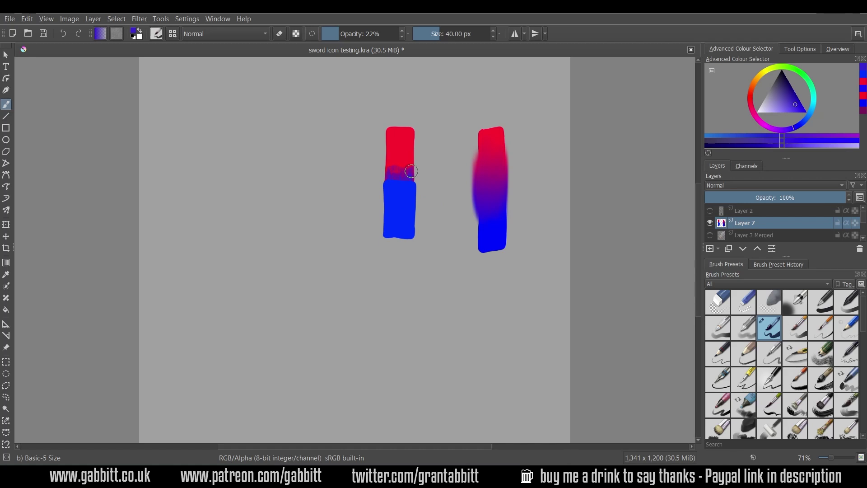
{"action": "left_click", "coordinate": [411, 170], "text": "ctrl"}
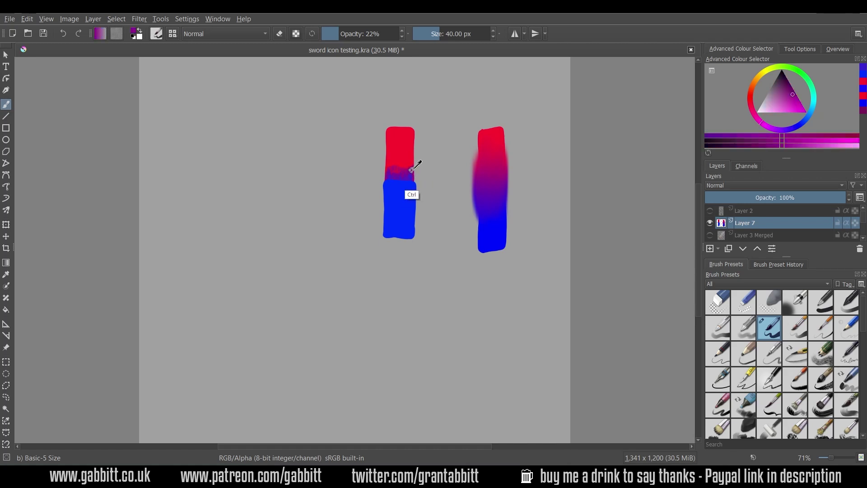
{"action": "left_click_drag", "start_coordinate": [413, 169], "coordinate": [389, 164]}
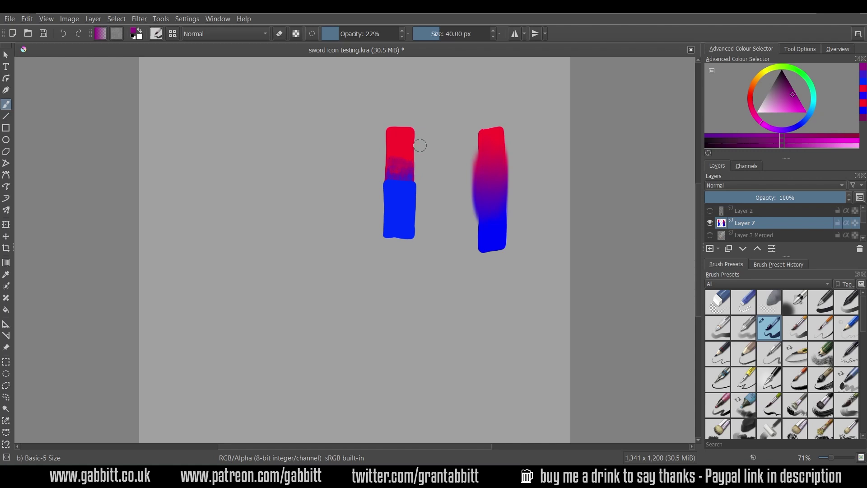
- Set up the Airbrush Soft brush with a size of 78 px and an opacity of 25%
{"action": "scroll", "coordinate": [420, 150], "scroll_direction": "up", "scroll_amount": 2}
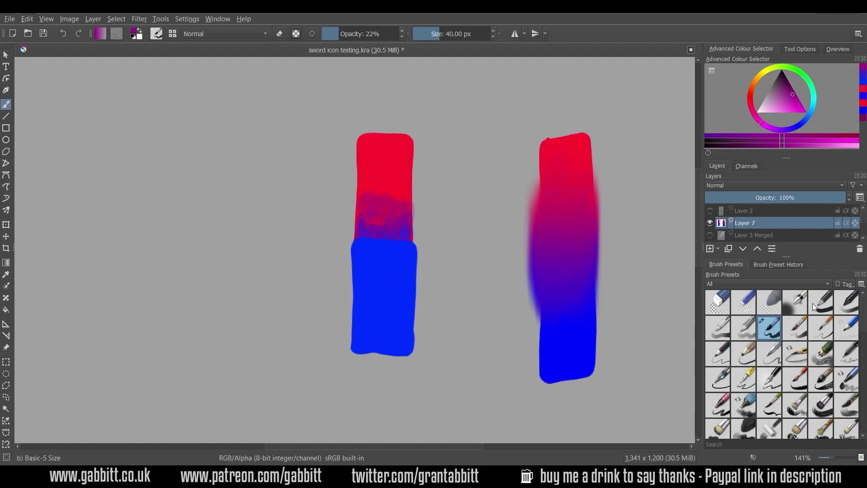
{"action": "left_click", "coordinate": [798, 307]}
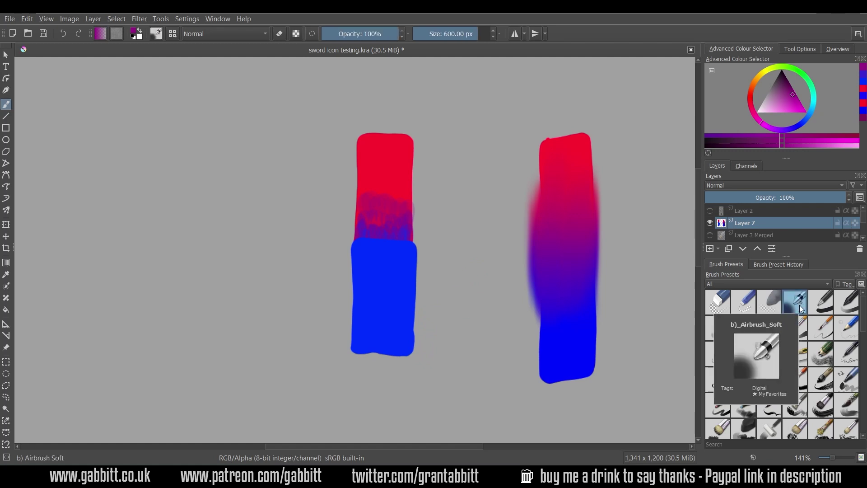
{"action": "left_click_drag", "start_coordinate": [403, 174], "coordinate": [138, 175], "text": "shift"}
{"action": "key", "text": "bracketleft"}
{"action": "key", "text": "bracketleft"}
{"action": "key", "text": "bracketleft"}
{"action": "key", "text": "bracketleft"}
{"action": "key", "text": "bracketleft"}
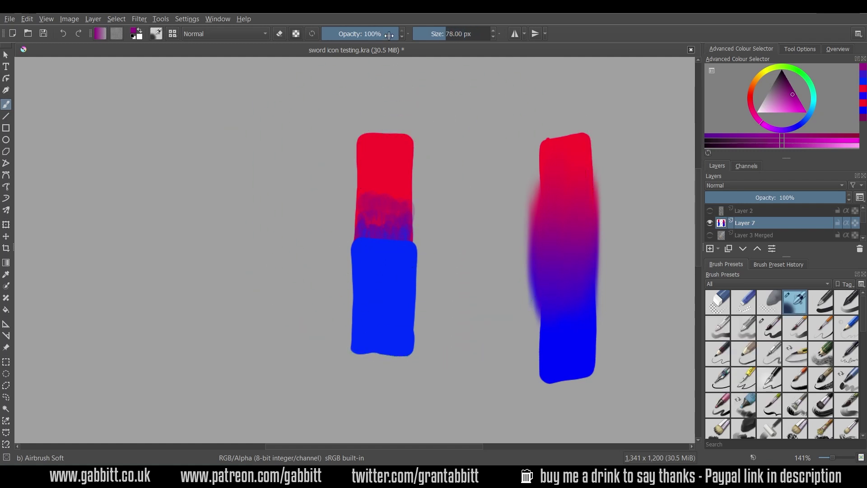
{"action": "left_click_drag", "start_coordinate": [394, 33], "coordinate": [341, 31]}
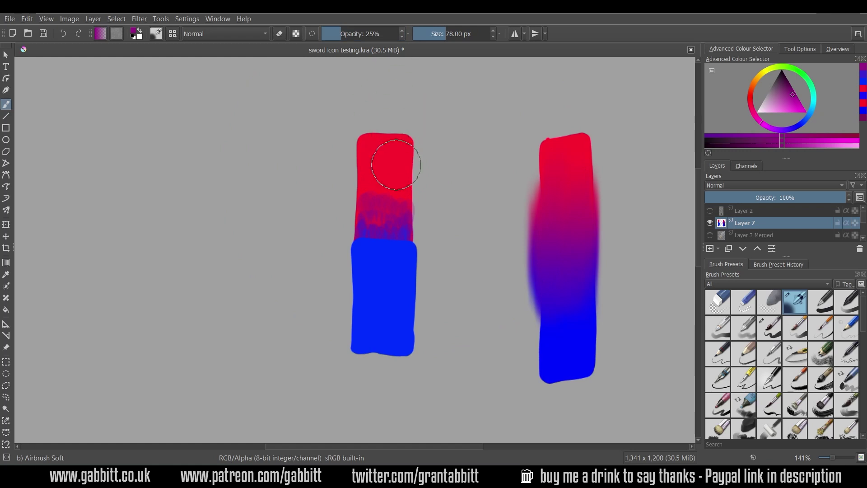
- Airbrush sampled red, blue and magenta tones back and forth across the second bar's border to soften it
{"action": "left_click", "coordinate": [393, 167], "text": "ctrl"}
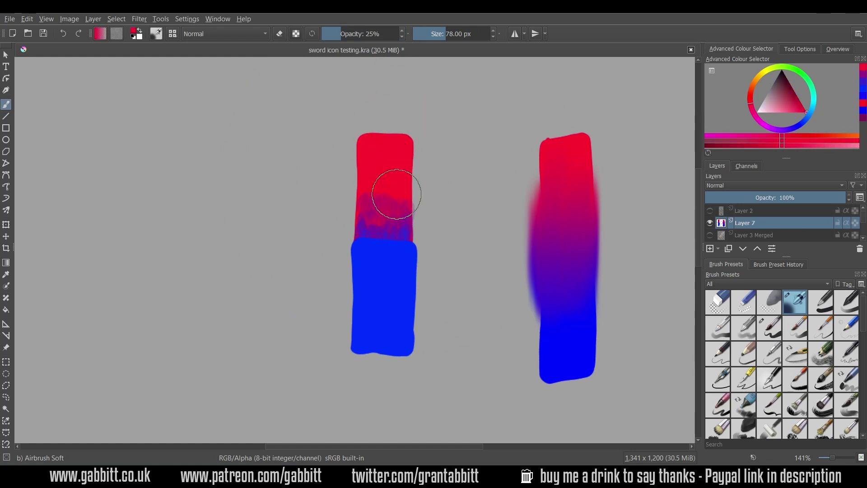
{"action": "mouse_move", "coordinate": [366, 230]}
{"action": "left_mouse_down"}
{"action": "mouse_move", "coordinate": [395, 186]}
{"action": "mouse_move", "coordinate": [402, 203]}
{"action": "mouse_move", "coordinate": [395, 230]}
{"action": "mouse_move", "coordinate": [374, 257]}
{"action": "mouse_move", "coordinate": [362, 240]}
{"action": "mouse_move", "coordinate": [406, 219]}
{"action": "mouse_move", "coordinate": [404, 207]}
{"action": "mouse_move", "coordinate": [400, 239]}
{"action": "mouse_move", "coordinate": [391, 217]}
{"action": "mouse_move", "coordinate": [359, 199]}
{"action": "mouse_move", "coordinate": [401, 202]}
{"action": "left_mouse_up"}
{"action": "left_click", "coordinate": [405, 208], "text": "ctrl"}
{"action": "left_click", "coordinate": [408, 279], "text": "ctrl"}
{"action": "mouse_move", "coordinate": [399, 297]}
{"action": "left_mouse_down"}
{"action": "mouse_move", "coordinate": [391, 260]}
{"action": "mouse_move", "coordinate": [371, 293]}
{"action": "mouse_move", "coordinate": [364, 258]}
{"action": "mouse_move", "coordinate": [389, 208]}
{"action": "mouse_move", "coordinate": [360, 229]}
{"action": "mouse_move", "coordinate": [395, 246]}
{"action": "left_mouse_up"}
{"action": "left_click", "coordinate": [369, 229], "text": "ctrl"}
{"action": "left_click", "coordinate": [405, 287], "text": "ctrl"}
{"action": "mouse_move", "coordinate": [404, 286]}
{"action": "left_mouse_down"}
{"action": "mouse_move", "coordinate": [398, 268]}
{"action": "mouse_move", "coordinate": [379, 282]}
{"action": "mouse_move", "coordinate": [364, 257]}
{"action": "left_mouse_up"}
{"action": "left_click", "coordinate": [370, 211], "text": "ctrl"}
{"action": "mouse_move", "coordinate": [369, 212]}
{"action": "left_mouse_down"}
{"action": "mouse_move", "coordinate": [392, 194]}
{"action": "mouse_move", "coordinate": [402, 251]}
{"action": "mouse_move", "coordinate": [409, 206]}
{"action": "mouse_move", "coordinate": [407, 275]}
{"action": "mouse_move", "coordinate": [386, 195]}
{"action": "mouse_move", "coordinate": [368, 268]}
{"action": "mouse_move", "coordinate": [358, 197]}
{"action": "mouse_move", "coordinate": [358, 267]}
{"action": "left_mouse_up"}
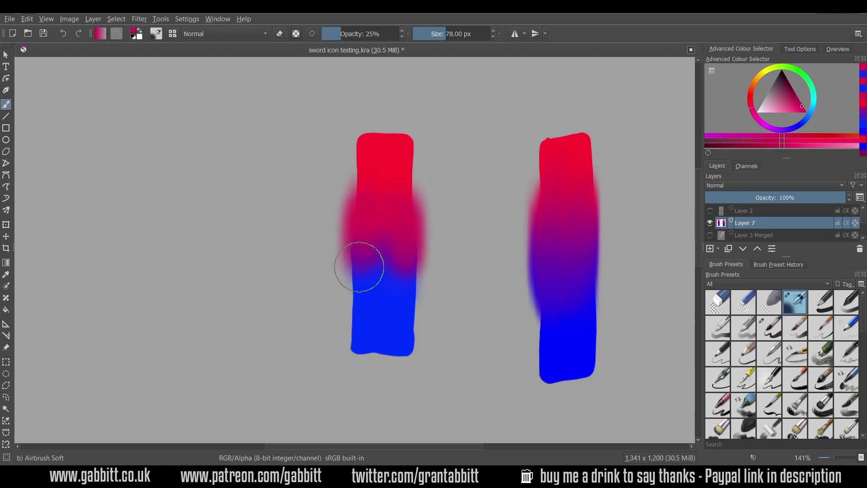
- Even out the second bar's gradient by airbrushing sampled blue, pink and purple tones across its middle
{"action": "left_click", "coordinate": [371, 298], "text": "ctrl"}
{"action": "mouse_move", "coordinate": [370, 298]}
{"action": "left_mouse_down"}
{"action": "mouse_move", "coordinate": [359, 228]}
{"action": "mouse_move", "coordinate": [371, 296]}
{"action": "mouse_move", "coordinate": [405, 248]}
{"action": "left_mouse_up"}
{"action": "left_click", "coordinate": [380, 222], "text": "ctrl"}
{"action": "mouse_move", "coordinate": [380, 221]}
{"action": "left_mouse_down"}
{"action": "mouse_move", "coordinate": [366, 209]}
{"action": "mouse_move", "coordinate": [366, 219]}
{"action": "mouse_move", "coordinate": [397, 179]}
{"action": "mouse_move", "coordinate": [409, 255]}
{"action": "mouse_move", "coordinate": [401, 215]}
{"action": "mouse_move", "coordinate": [362, 178]}
{"action": "mouse_move", "coordinate": [379, 216]}
{"action": "left_mouse_up"}
{"action": "left_click", "coordinate": [391, 273], "text": "ctrl"}
{"action": "mouse_move", "coordinate": [391, 273]}
{"action": "left_mouse_down"}
{"action": "mouse_move", "coordinate": [409, 228]}
{"action": "mouse_move", "coordinate": [389, 295]}
{"action": "mouse_move", "coordinate": [374, 243]}
{"action": "mouse_move", "coordinate": [359, 255]}
{"action": "mouse_move", "coordinate": [362, 216]}
{"action": "mouse_move", "coordinate": [377, 260]}
{"action": "mouse_move", "coordinate": [409, 223]}
{"action": "mouse_move", "coordinate": [413, 244]}
{"action": "mouse_move", "coordinate": [377, 265]}
{"action": "left_mouse_up"}
{"action": "left_click", "coordinate": [359, 257], "text": "ctrl"}
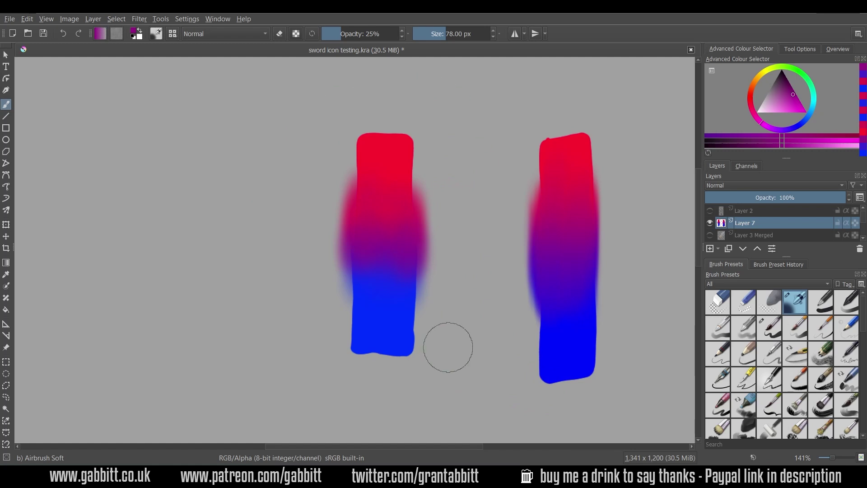
- Hide Layer 7, show the sword artwork layers, and examine the colour blending on the hilt and blade
{"action": "left_click", "coordinate": [710, 223]}
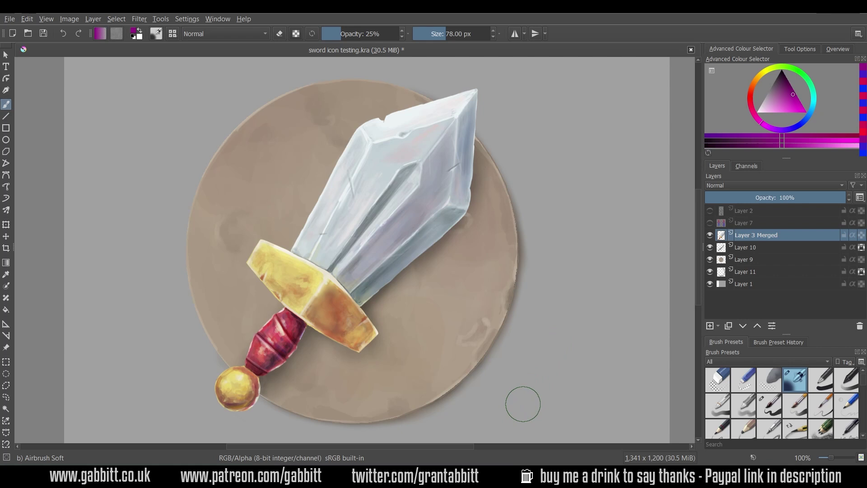
{"action": "left_click_drag", "start_coordinate": [319, 359], "coordinate": [393, 280]}
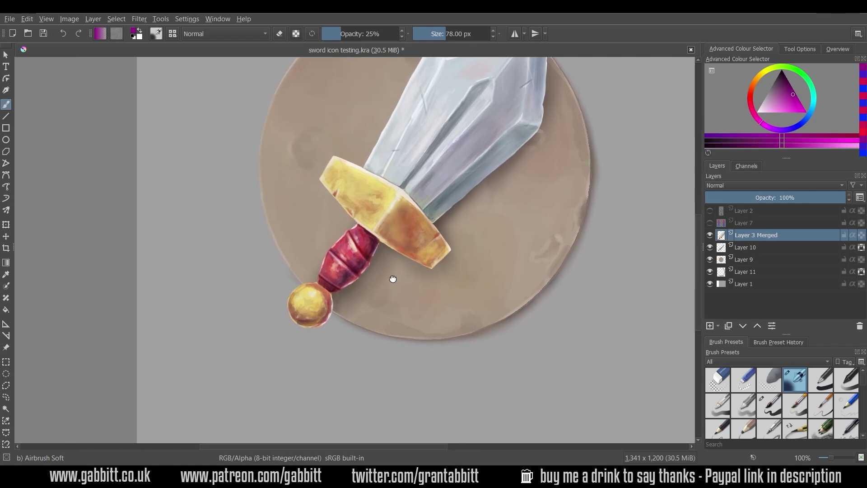
{"action": "scroll", "coordinate": [375, 265], "scroll_direction": "up", "scroll_amount": 2}
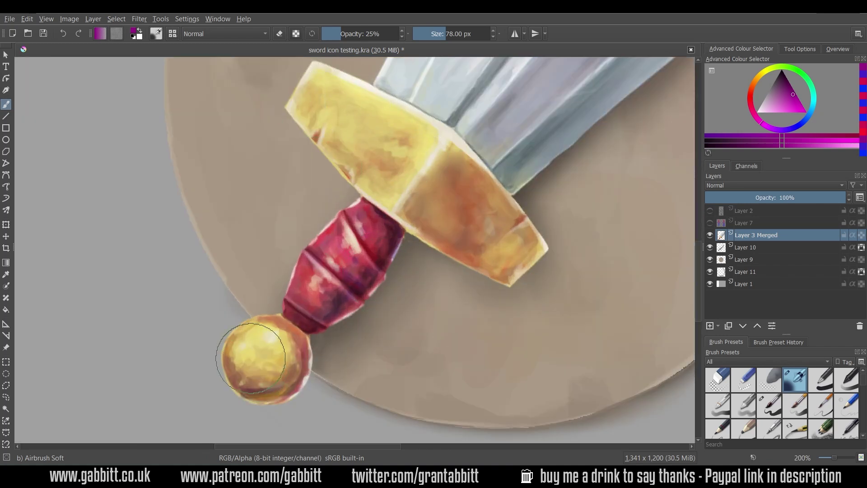
{"action": "scroll", "coordinate": [380, 292], "scroll_direction": "down", "scroll_amount": 2}
{"action": "scroll", "coordinate": [381, 292], "scroll_direction": "down", "scroll_amount": 2}
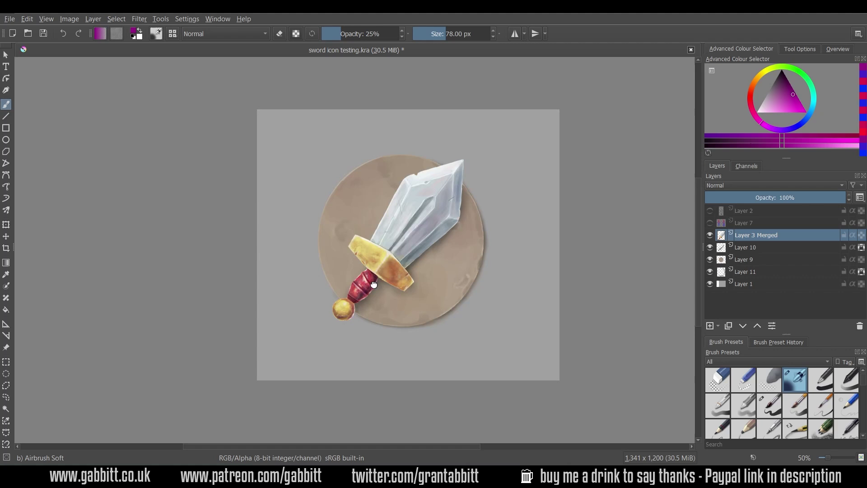
{"action": "scroll", "coordinate": [391, 243], "scroll_direction": "up", "scroll_amount": 1}
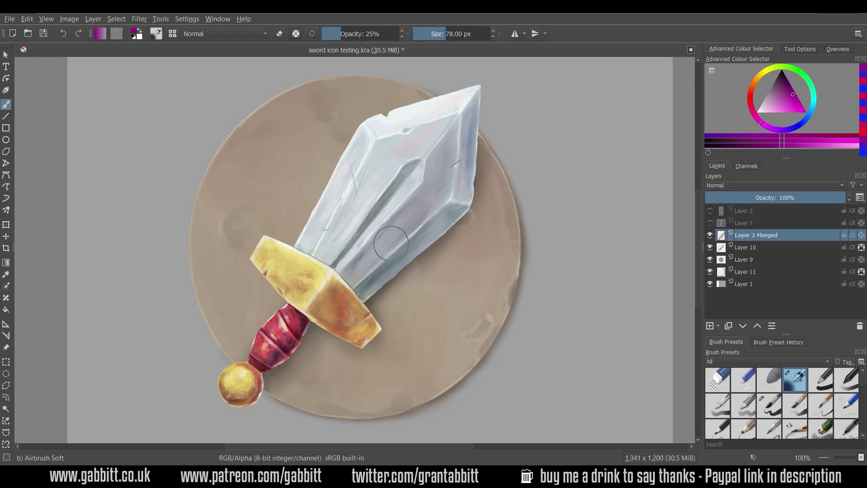
- Rename Layer 3 Merged as sword and duplicate it
{"action": "double_click", "coordinate": [753, 235]}
{"action": "type", "text": "sword"}
{"action": "key", "text": "Return"}
{"action": "left_click", "coordinate": [728, 326]}
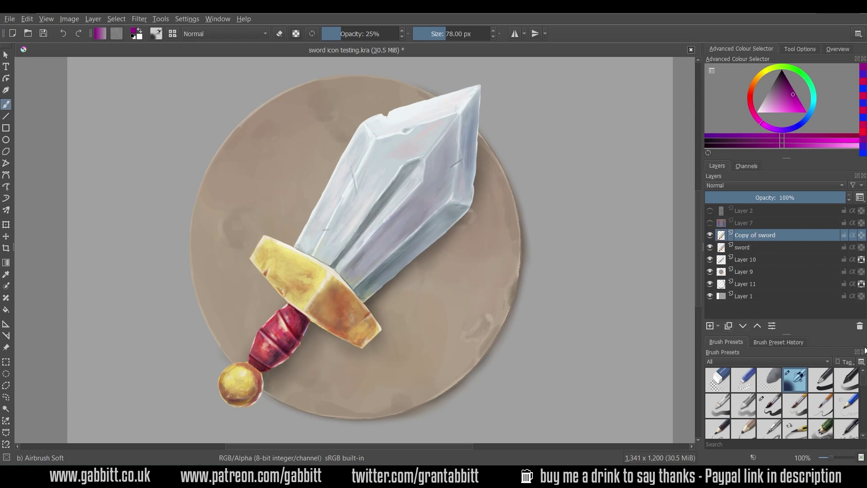
- Smooth the brush strokes on the blade's purple facet in the copied sword layer with the 60 px Blender Blur brush
{"action": "left_click_drag", "start_coordinate": [864, 385], "coordinate": [864, 403]}
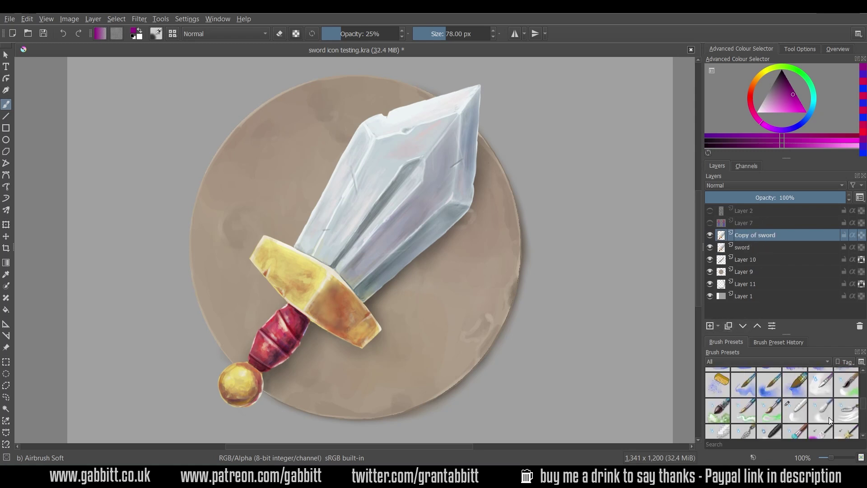
{"action": "left_click", "coordinate": [826, 416]}
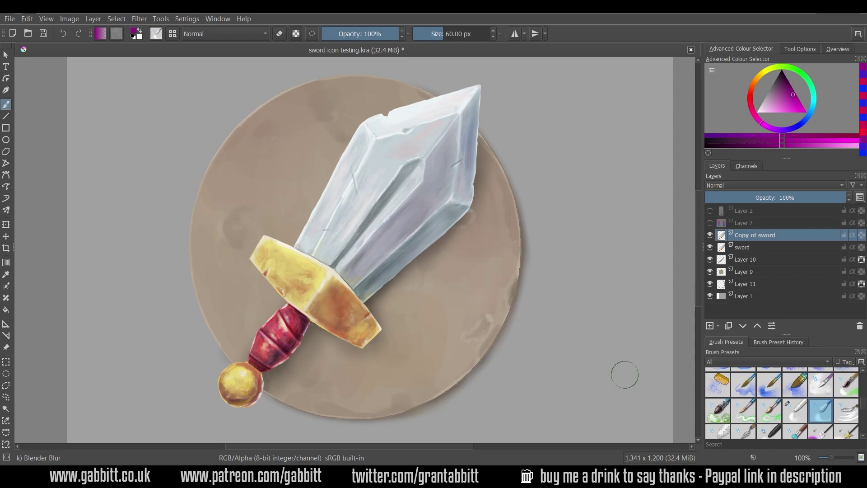
{"action": "key", "text": "plus"}
{"action": "key", "text": "plus"}
{"action": "key", "text": "plus"}
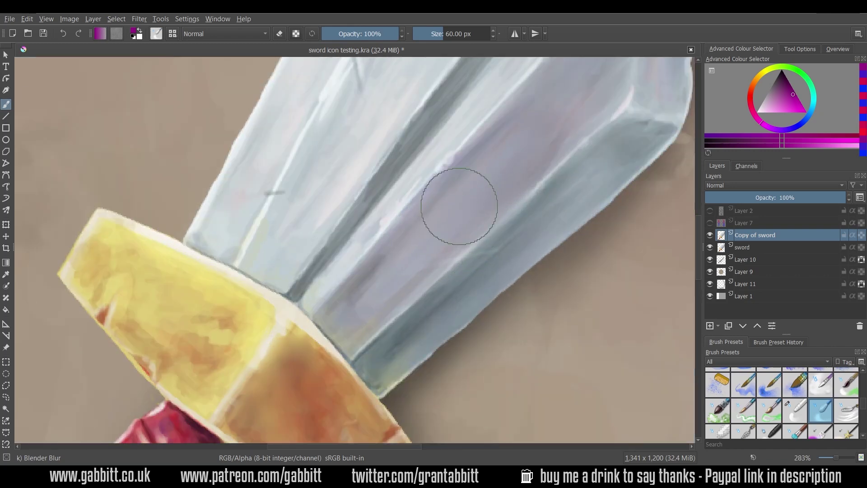
{"action": "mouse_move", "coordinate": [448, 197]}
{"action": "left_mouse_down"}
{"action": "mouse_move", "coordinate": [369, 285]}
{"action": "mouse_move", "coordinate": [427, 232]}
{"action": "mouse_move", "coordinate": [358, 304]}
{"action": "mouse_move", "coordinate": [432, 232]}
{"action": "mouse_move", "coordinate": [413, 252]}
{"action": "left_mouse_up"}
- Smooth the remaining brush strokes on the copied sword's blade, guard and handle with Blender Blur at 32 px and 71% opacity
{"action": "key", "text": "bracketleft"}
{"action": "key", "text": "bracketleft"}
{"action": "key", "text": "bracketleft"}
{"action": "key", "text": "bracketleft"}
{"action": "key", "text": "bracketleft"}
{"action": "key", "text": "bracketleft"}
{"action": "key", "text": "bracketleft"}
{"action": "key", "text": "bracketleft"}
{"action": "key", "text": "bracketleft"}
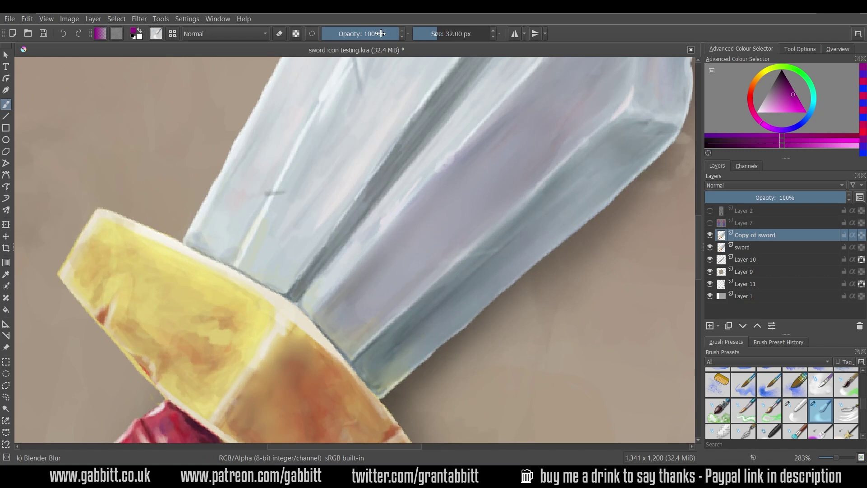
{"action": "left_click_drag", "start_coordinate": [392, 33], "coordinate": [377, 34]}
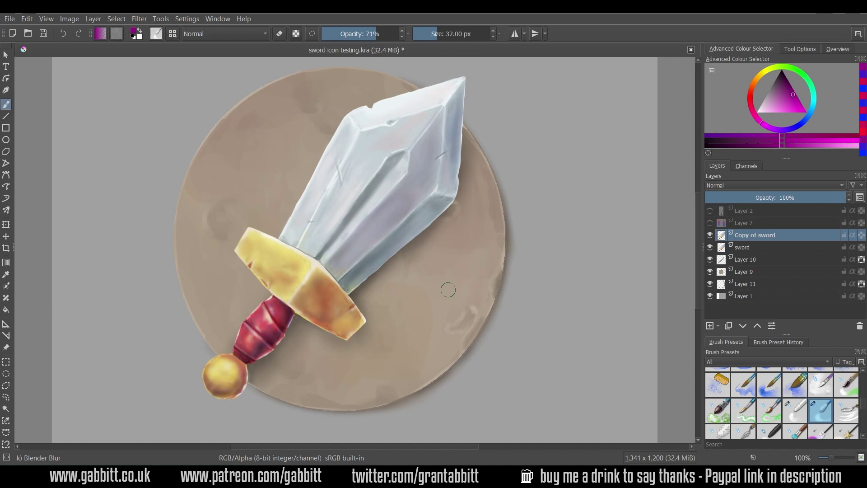
- Compare the smoothed sword with the original by toggling the visibility of the Copy of sword layer
{"action": "left_click", "coordinate": [710, 235]}
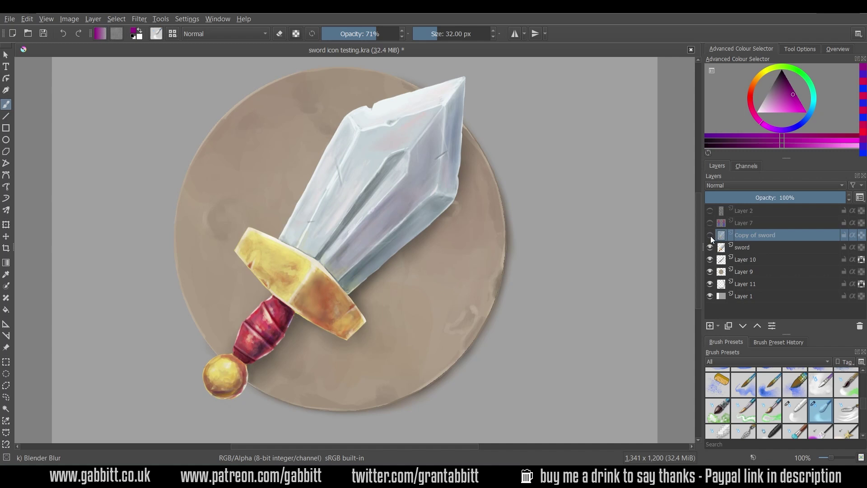
{"action": "left_click", "coordinate": [710, 234]}
{"action": "left_click", "coordinate": [710, 236]}
{"action": "left_click", "coordinate": [710, 235]}
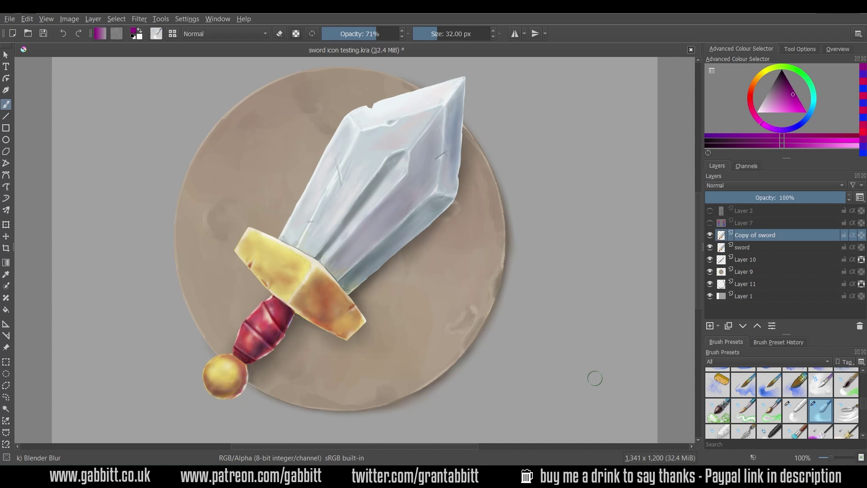
- Paint sampled purple-grey tones over the blade's blurred purple facet with the 7.5 px Basic-6 Details brush
{"action": "left_click_drag", "start_coordinate": [863, 409], "coordinate": [866, 385]}
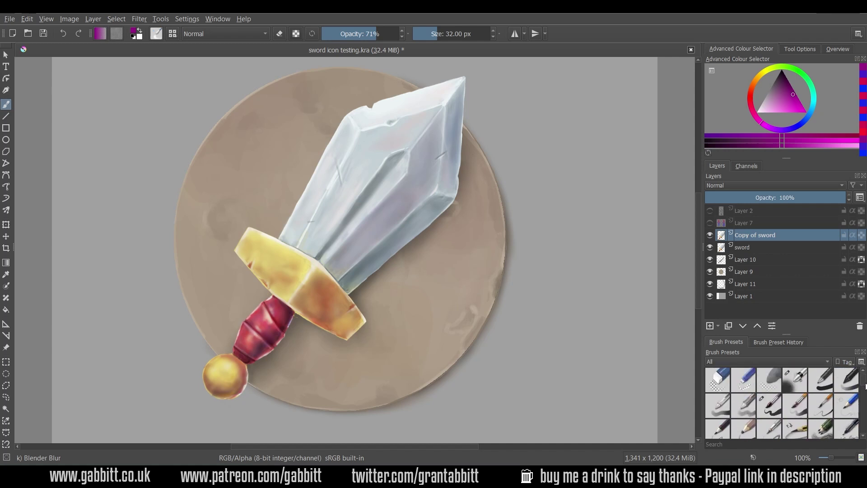
{"action": "left_click", "coordinate": [820, 412]}
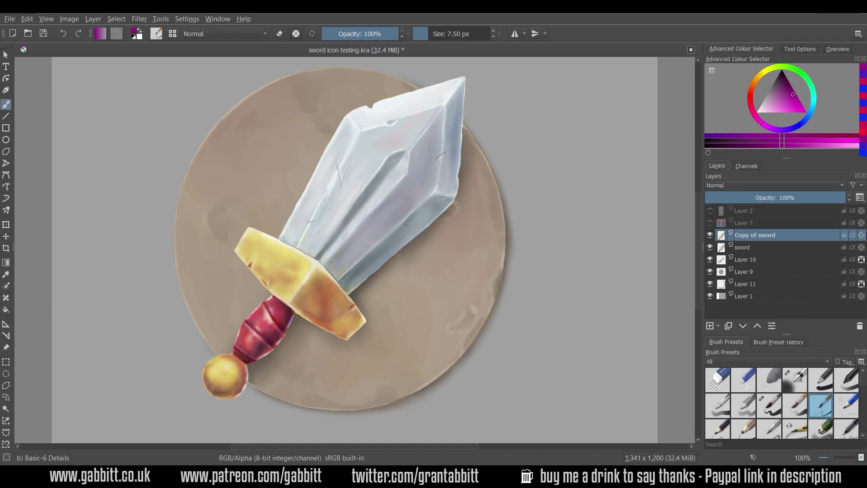
{"action": "scroll", "coordinate": [375, 262], "scroll_direction": "up", "scroll_amount": 3}
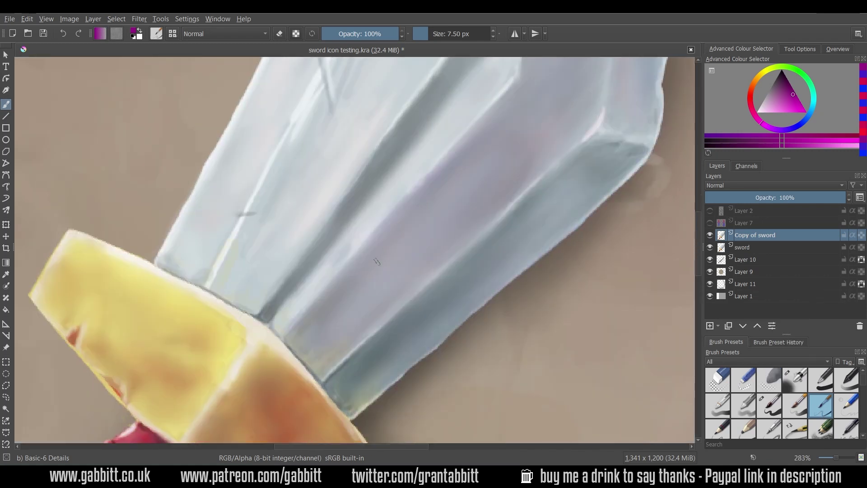
{"action": "left_click", "coordinate": [375, 262], "text": "ctrl"}
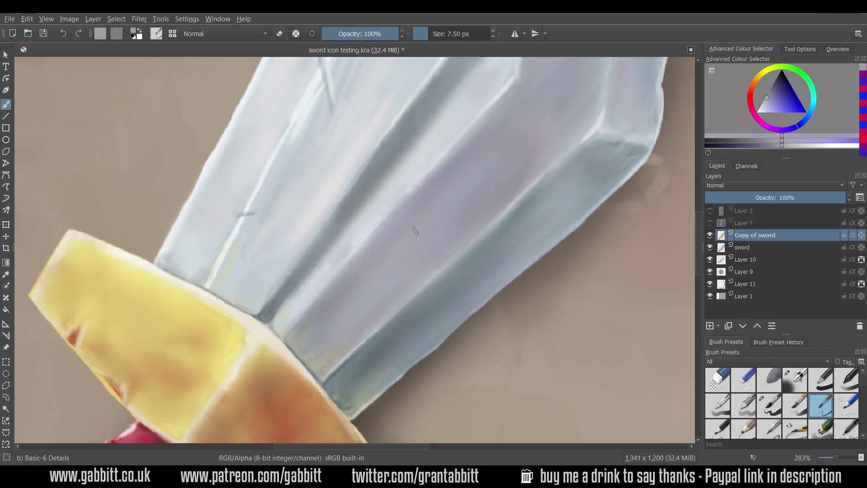
{"action": "left_click", "coordinate": [388, 252], "text": "ctrl"}
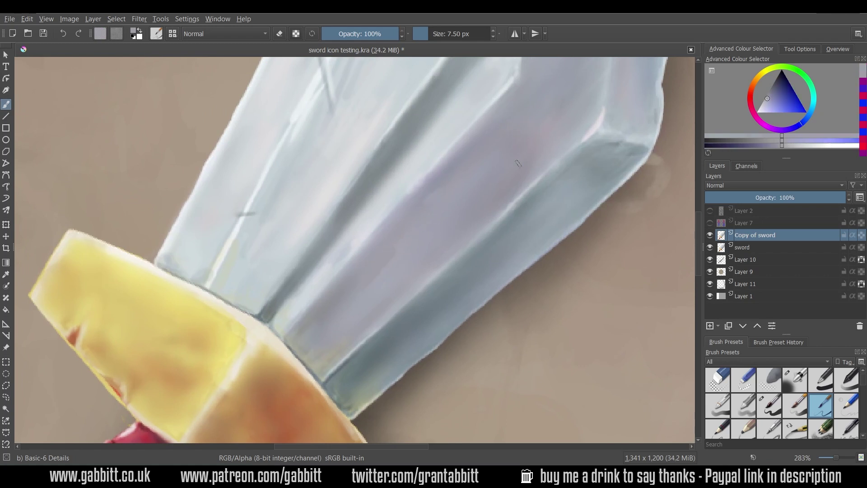
{"action": "left_click", "coordinate": [356, 346], "text": "ctrl"}
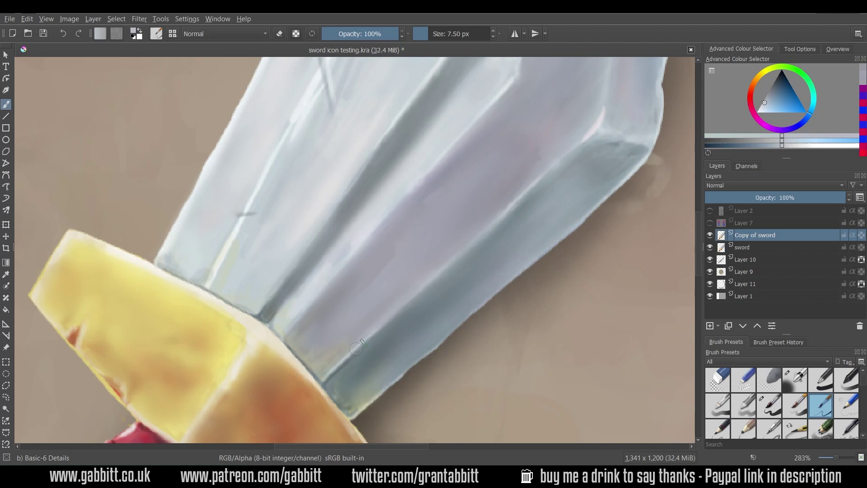
- Touch up the blade's light facets and dark lower bevel with small strokes of sampled pale blue and grey-blue tones
{"action": "left_click", "coordinate": [336, 256], "text": "ctrl"}
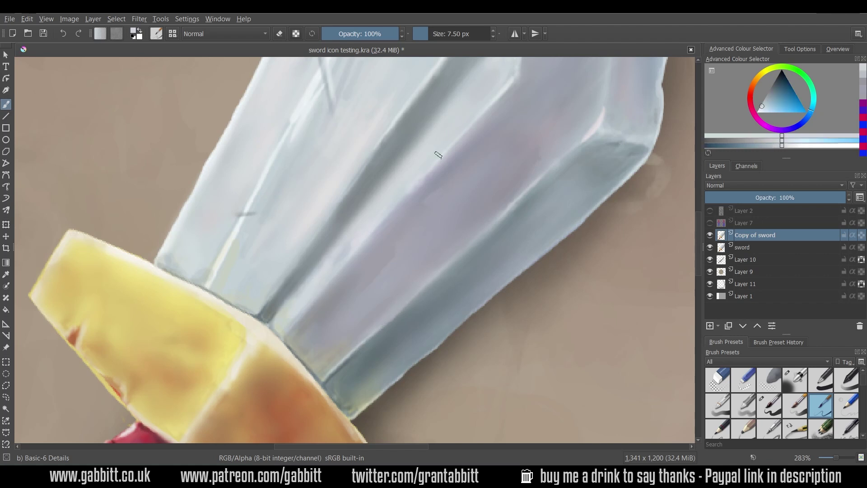
{"action": "left_click", "coordinate": [419, 130], "text": "ctrl"}
{"action": "left_click", "coordinate": [374, 178], "text": "ctrl"}
{"action": "left_click", "coordinate": [333, 124], "text": "ctrl"}
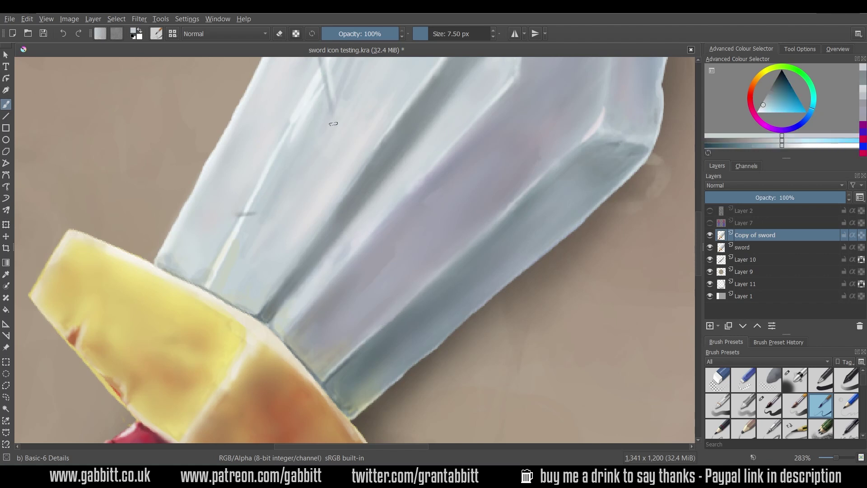
{"action": "left_click", "coordinate": [569, 214], "text": "ctrl"}
{"action": "left_click", "coordinate": [506, 271], "text": "ctrl"}
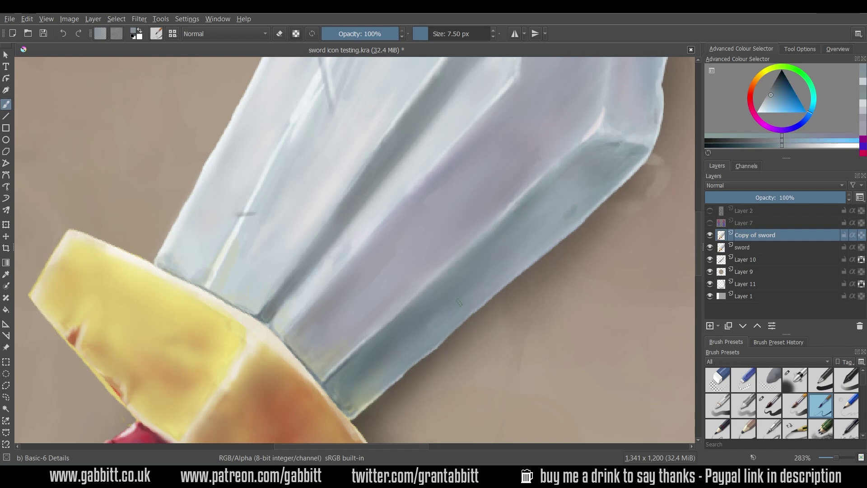
{"action": "left_click", "coordinate": [407, 357], "text": "ctrl"}
{"action": "left_click", "coordinate": [362, 409], "text": "ctrl"}
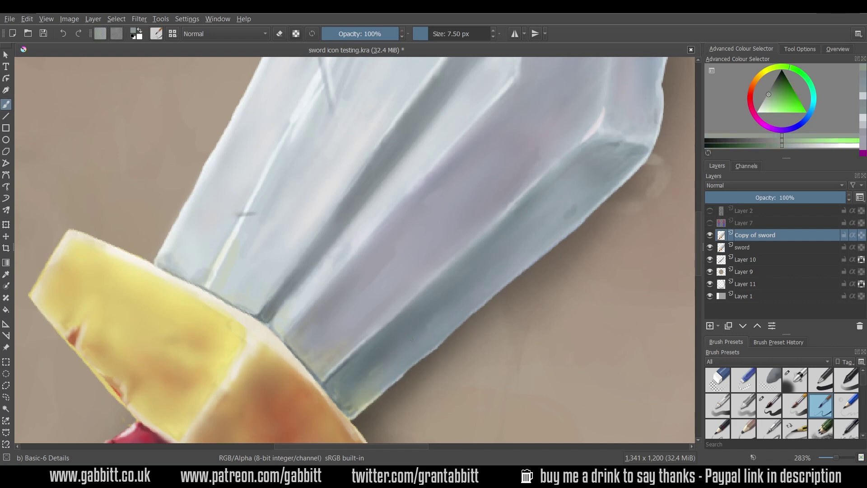
- Add small strokes of sampled orange and brown tones to the orange face of the sword's guard at 100% opacity
{"action": "left_click_drag", "start_coordinate": [316, 420], "coordinate": [415, 294]}
{"action": "left_click", "coordinate": [386, 318], "text": "ctrl"}
{"action": "left_click", "coordinate": [347, 302], "text": "ctrl"}
{"action": "left_click", "coordinate": [344, 326], "text": "ctrl"}
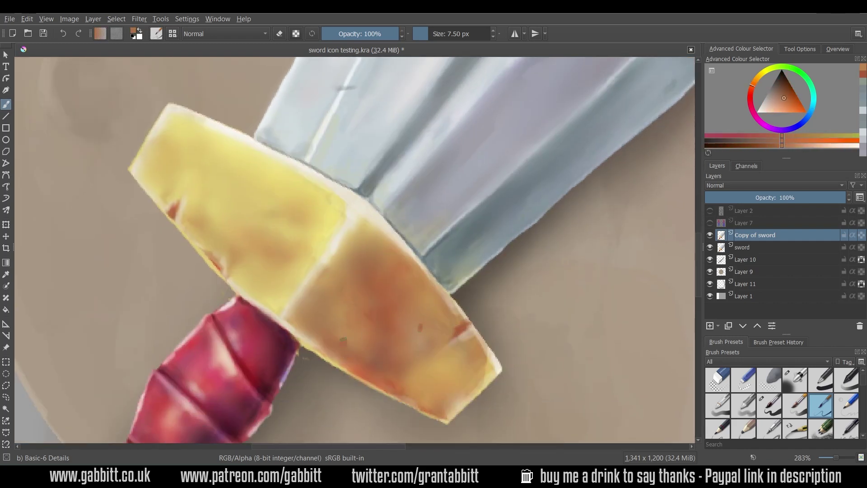
{"action": "left_click_drag", "start_coordinate": [337, 330], "coordinate": [346, 340]}
{"action": "left_click", "coordinate": [348, 311], "text": "ctrl"}
- Set the brush opacity to 35% and blend sampled orange-brown tones into the guard's orange face and lower tip
{"action": "left_click_drag", "start_coordinate": [389, 34], "coordinate": [351, 34]}
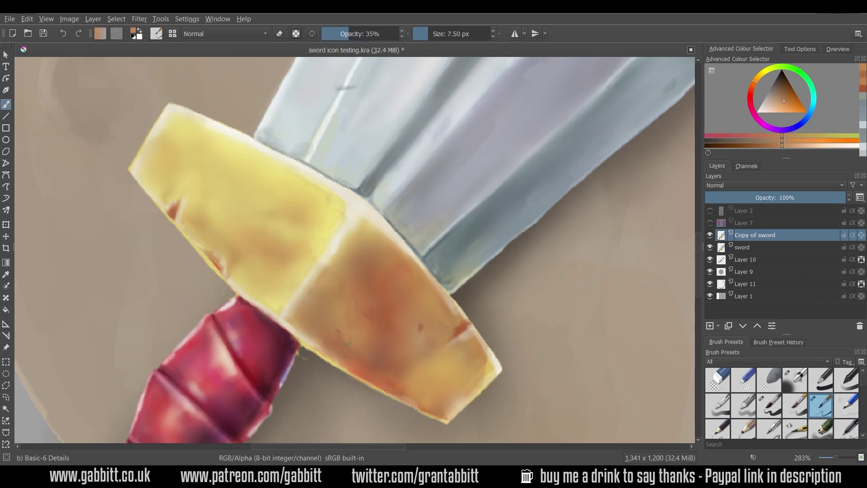
{"action": "mouse_move", "coordinate": [348, 344]}
{"action": "left_mouse_down"}
{"action": "mouse_move", "coordinate": [343, 339]}
{"action": "mouse_move", "coordinate": [350, 344]}
{"action": "left_mouse_up"}
{"action": "left_click", "coordinate": [339, 334], "text": "ctrl"}
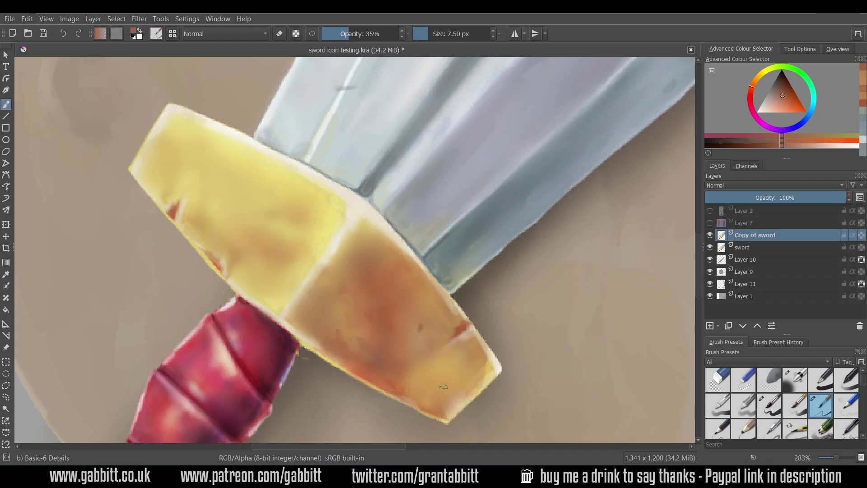
{"action": "left_click", "coordinate": [444, 387], "text": "ctrl"}
{"action": "left_click_drag", "start_coordinate": [444, 387], "coordinate": [429, 406]}
{"action": "left_click", "coordinate": [435, 397], "text": "ctrl"}
- Set the brush opacity to 11% and softly blend sampled cream and tan tones into the guard's lower tip
{"action": "left_click", "coordinate": [330, 34]}
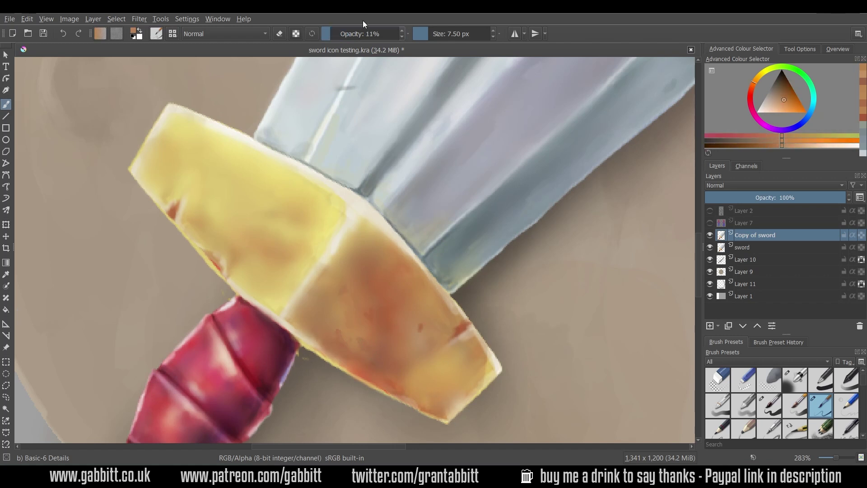
{"action": "left_click", "coordinate": [427, 394], "text": "ctrl"}
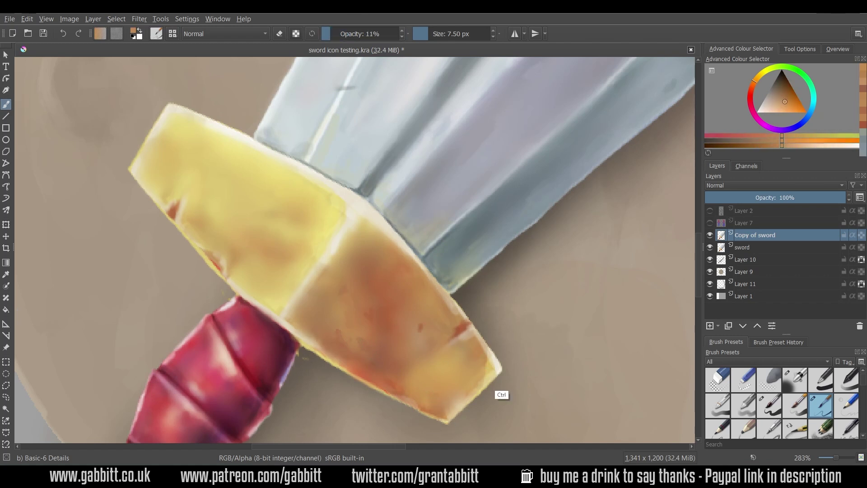
{"action": "left_click", "coordinate": [477, 373], "text": "ctrl"}
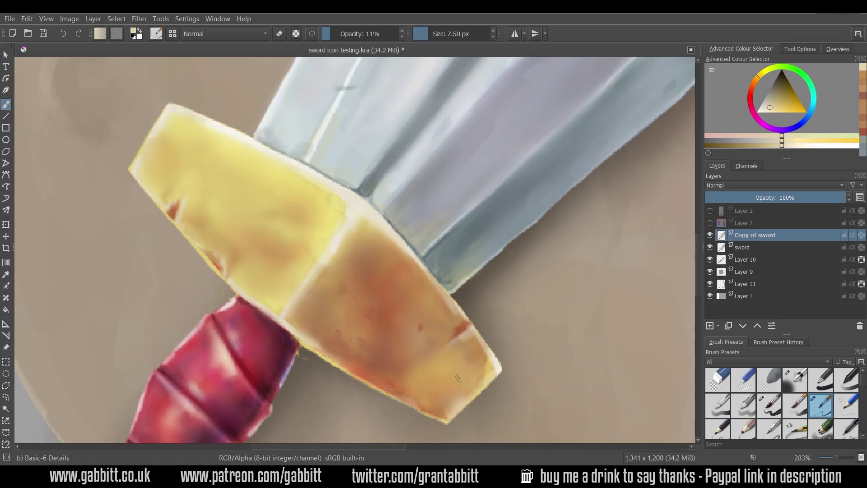
{"action": "left_click", "coordinate": [452, 379], "text": "ctrl"}
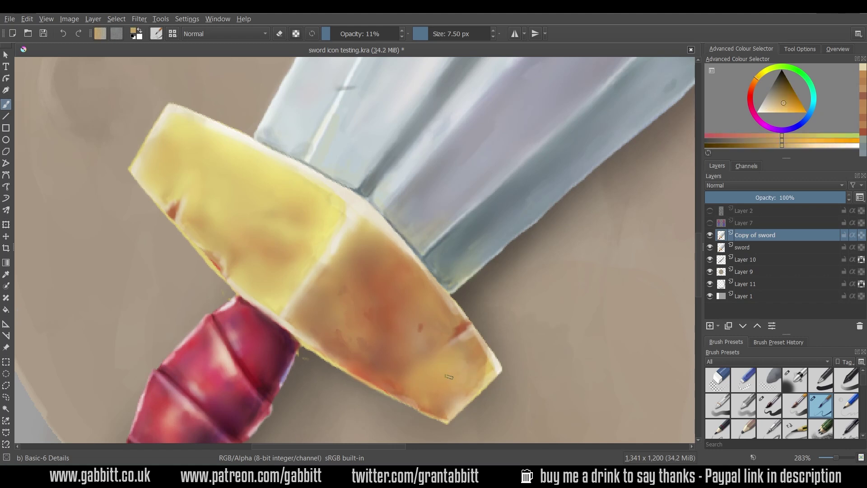
{"action": "left_click_drag", "start_coordinate": [450, 377], "coordinate": [433, 395]}
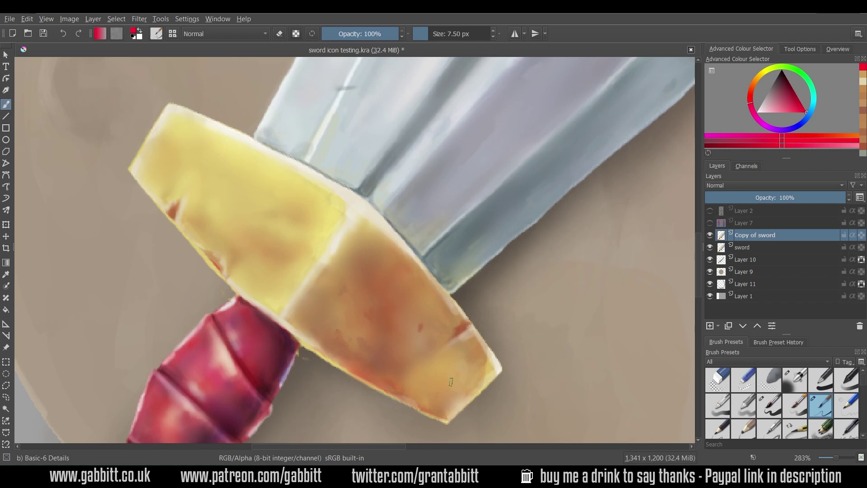
- Mark the guard's orange and yellow faces with red circling strokes at 100% opacity
{"action": "mouse_move", "coordinate": [408, 420]}
{"action": "left_mouse_down"}
{"action": "mouse_move", "coordinate": [341, 280]}
{"action": "mouse_move", "coordinate": [388, 412]}
{"action": "left_mouse_up"}
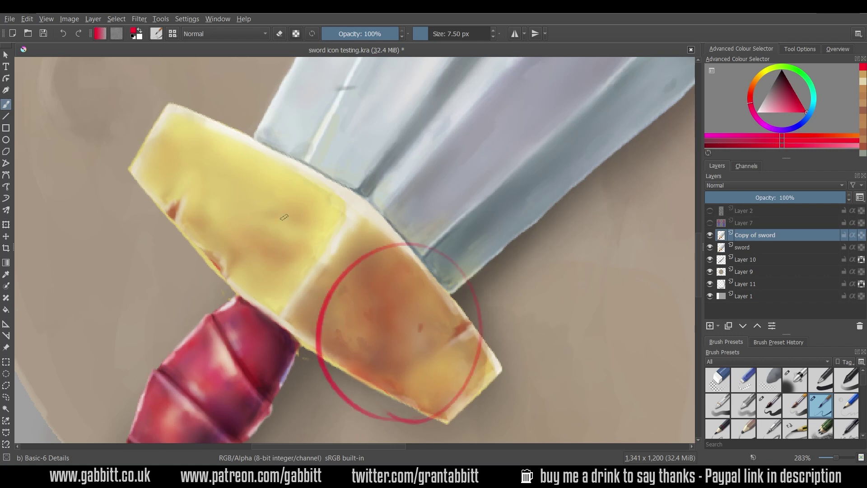
{"action": "left_click_drag", "start_coordinate": [283, 216], "coordinate": [253, 244]}
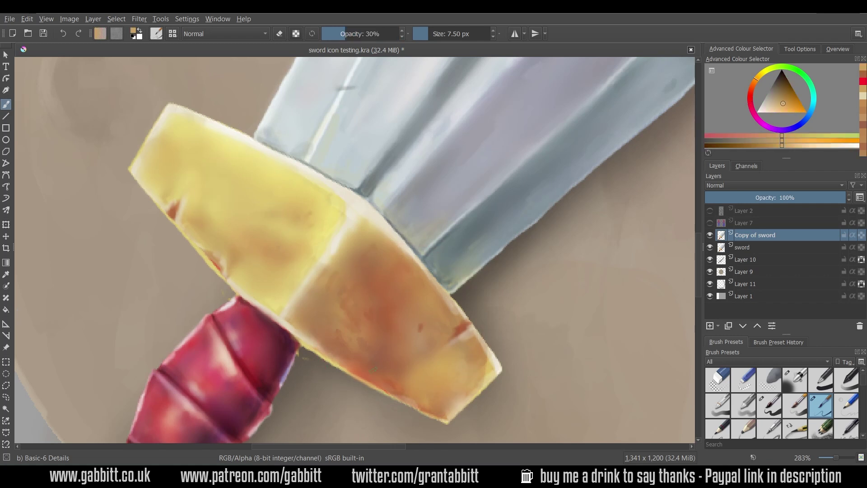
- Paint a small dent on the guard's yellow face with sampled dark red and a cream highlight at 30% opacity
{"action": "left_click", "coordinate": [268, 374], "text": "ctrl"}
{"action": "left_click_drag", "start_coordinate": [286, 212], "coordinate": [294, 219]}
{"action": "left_click", "coordinate": [289, 207], "text": "ctrl"}
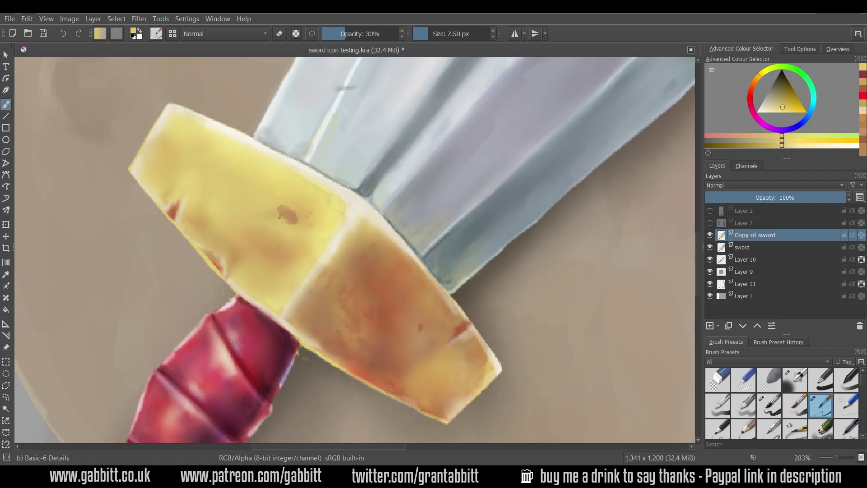
{"action": "left_click", "coordinate": [329, 253], "text": "ctrl"}
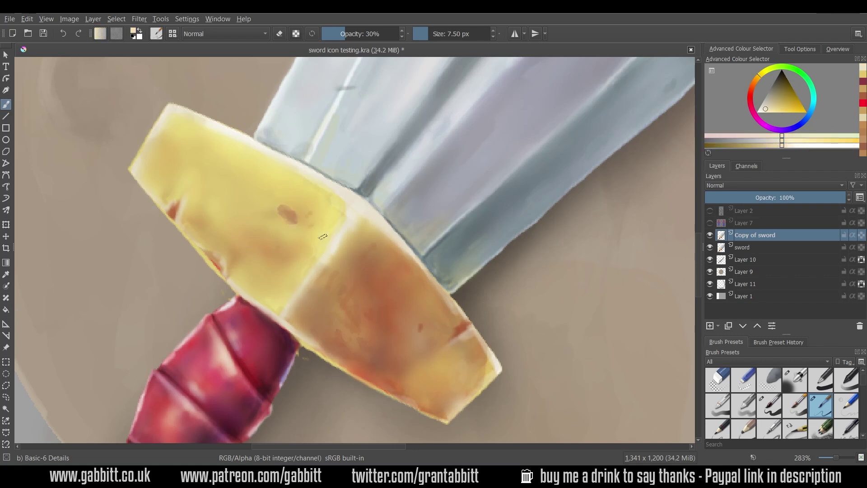
{"action": "left_click_drag", "start_coordinate": [299, 224], "coordinate": [285, 221]}
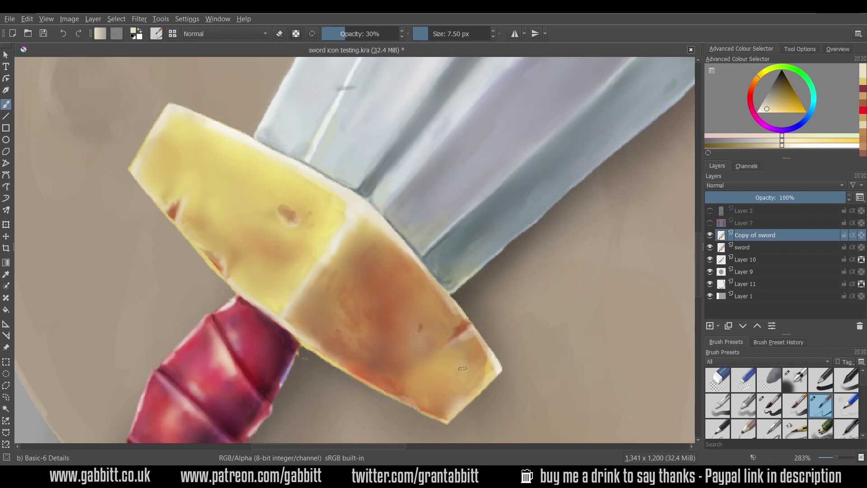
{"action": "scroll", "coordinate": [558, 339], "scroll_direction": "down", "scroll_amount": 5}
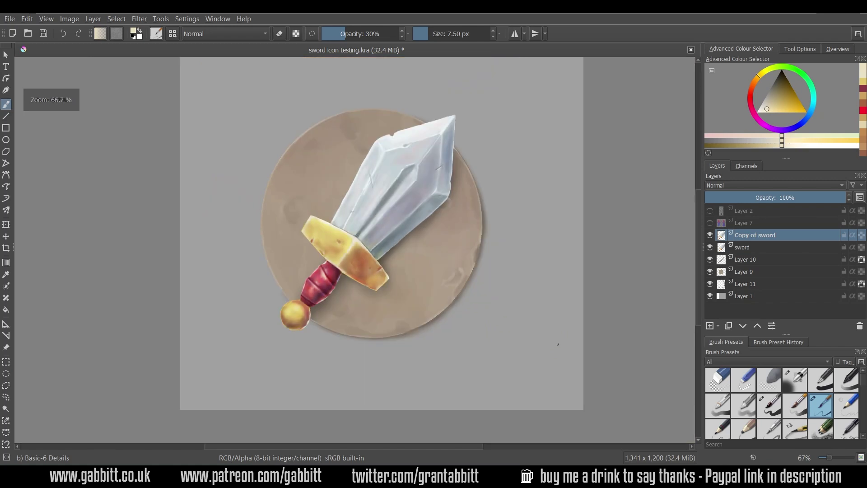